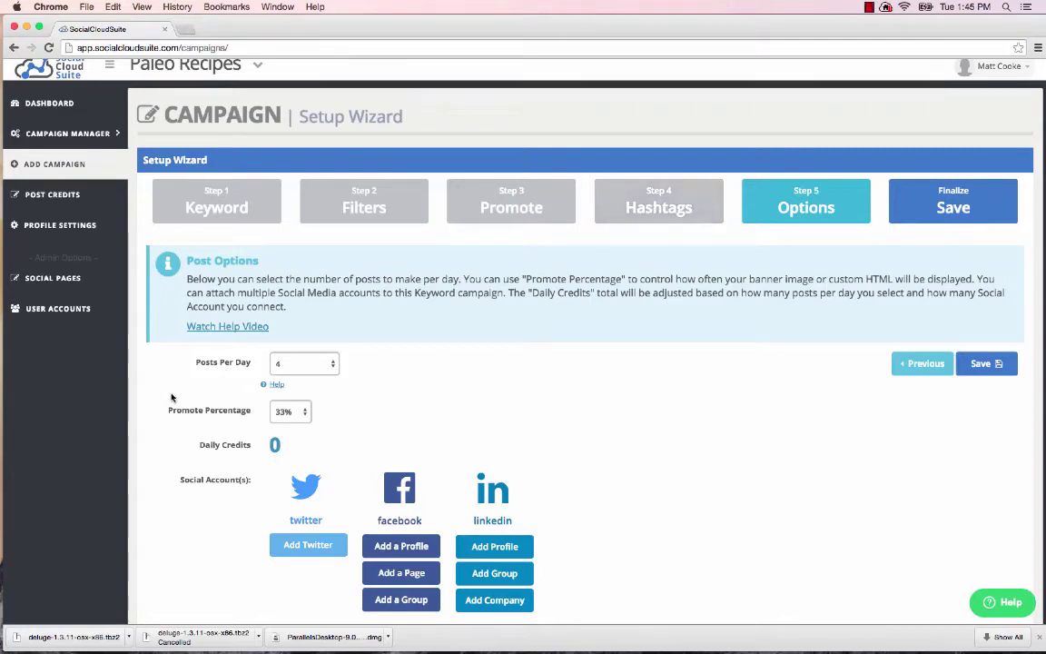
- Change the campaign mode to Traffic, then confirm the Options step now shows Link Percentage
left_click(227, 209)
left_click(272, 356)
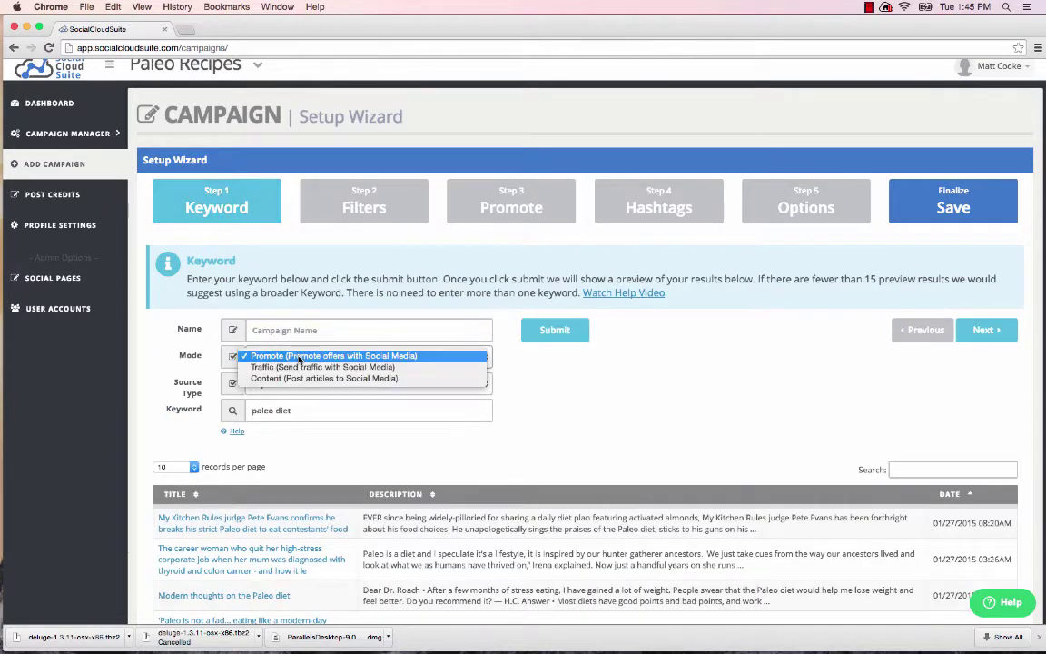
left_click(297, 367)
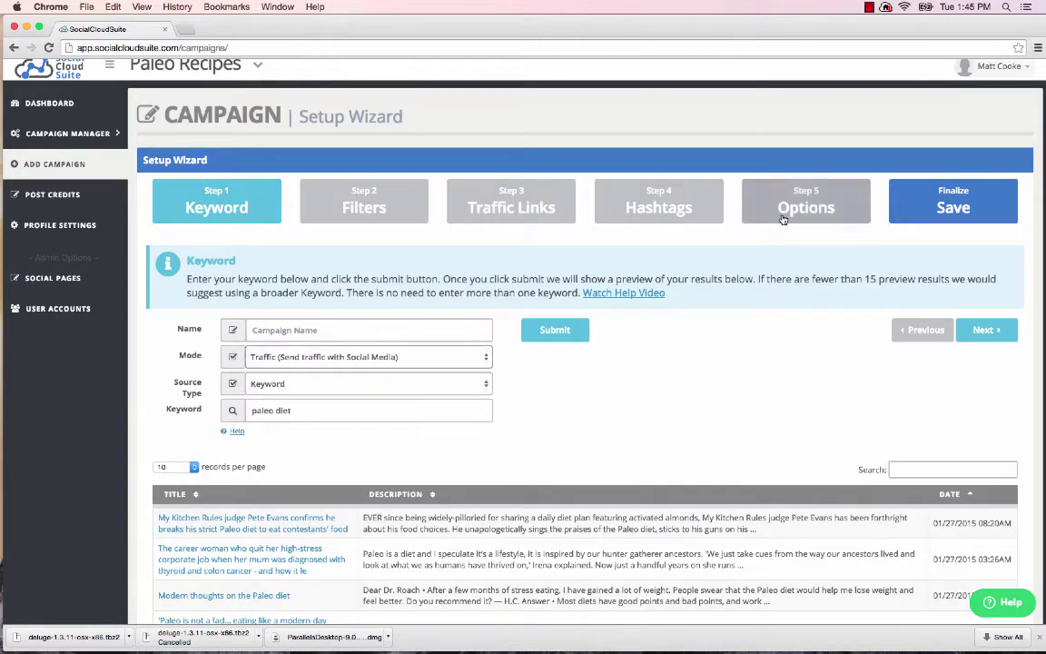
left_click(781, 204)
left_click_drag(186, 409, 242, 413)
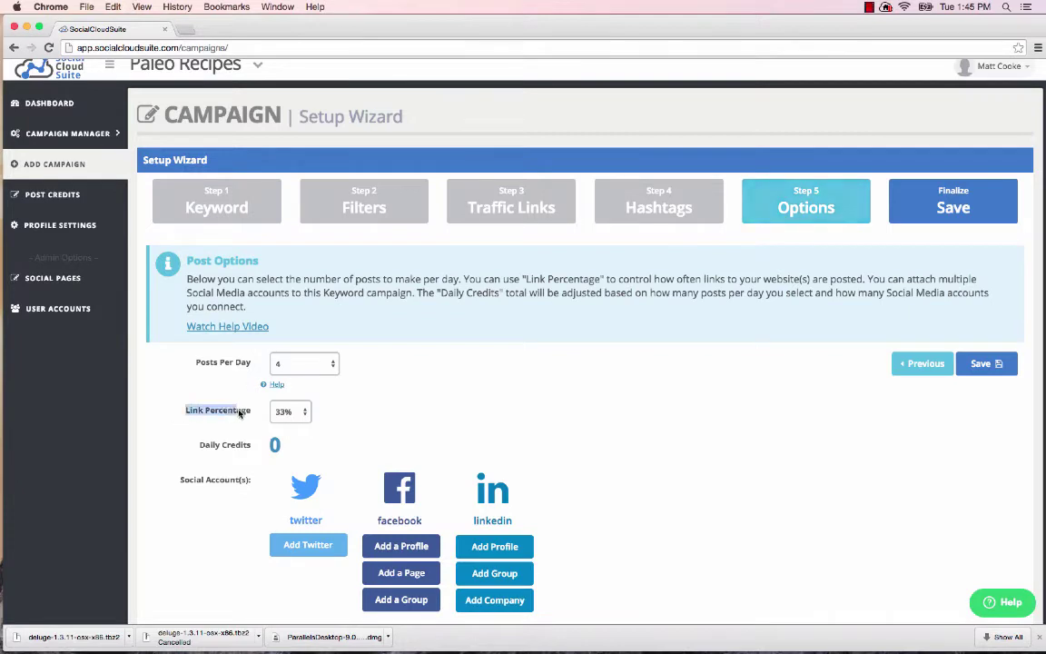
left_click(254, 416)
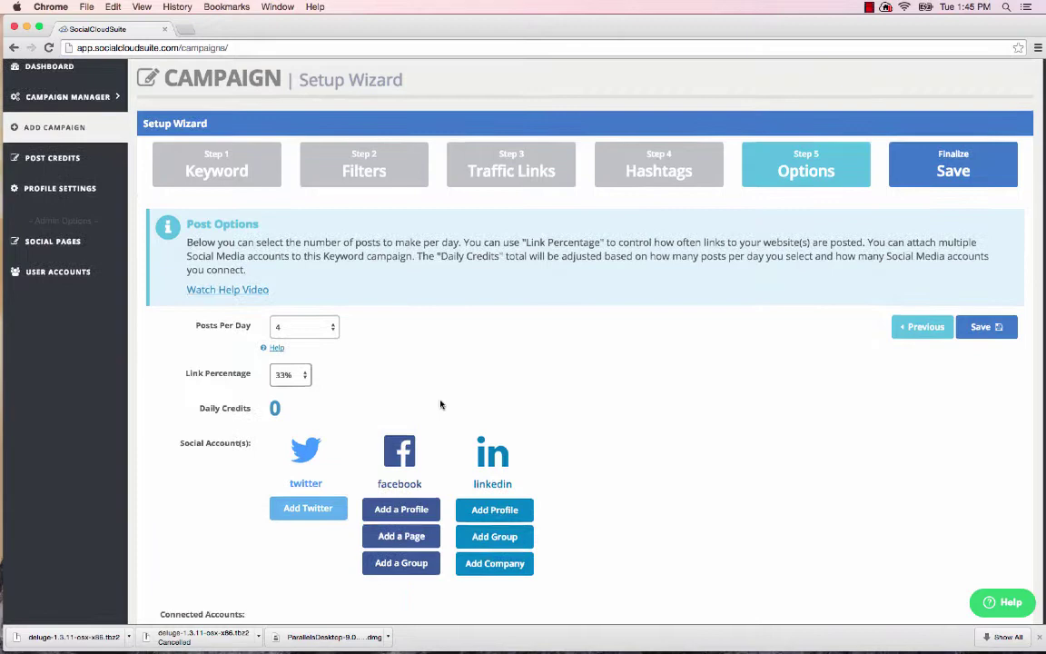
- Set Posts Per Day to 8
scroll(441, 405, "down", 3)
scroll(378, 290, "down", 1)
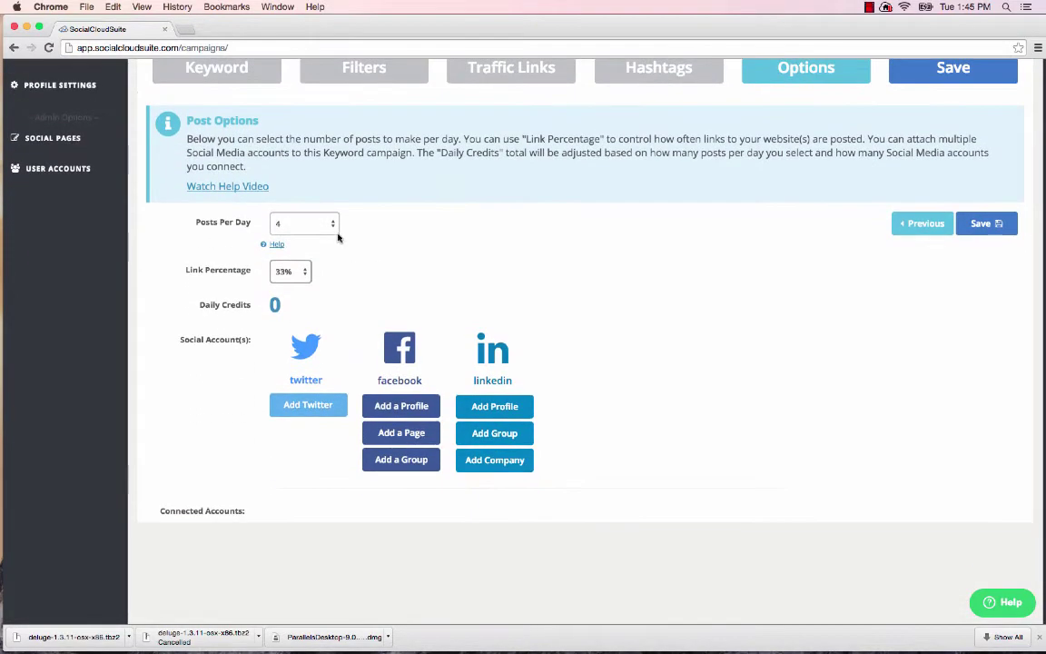
left_click(335, 227)
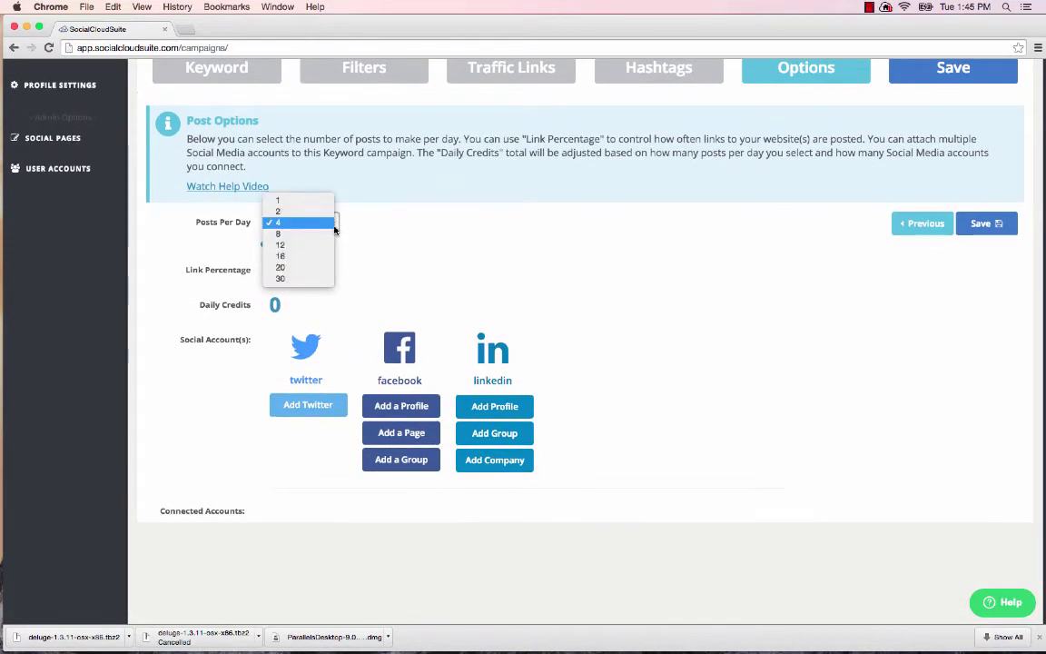
left_click(330, 233)
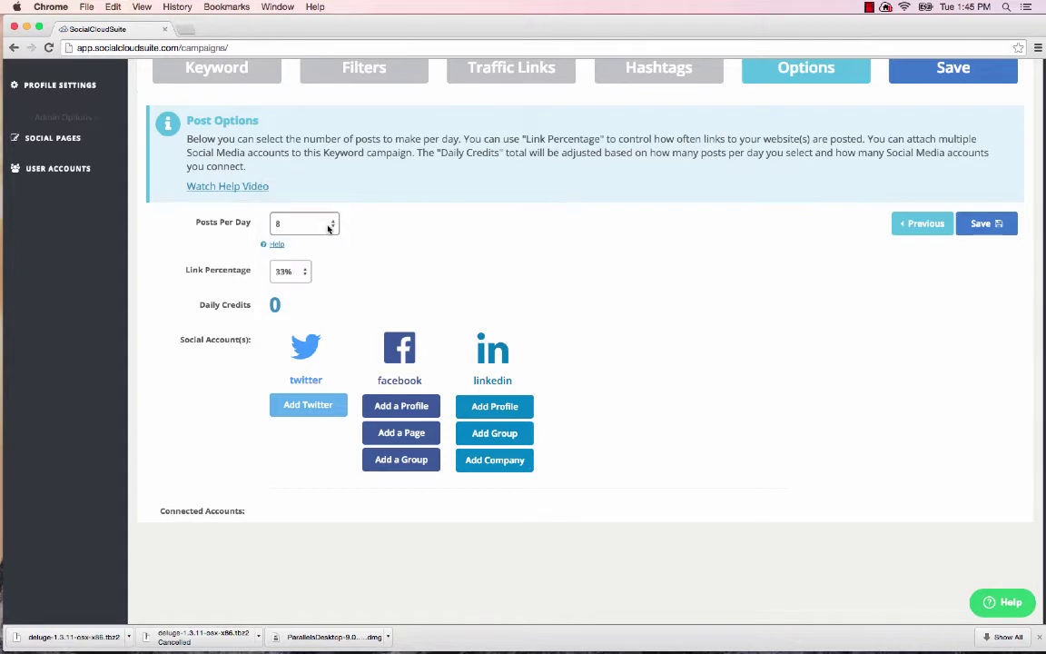
scroll(356, 255, "down", 1)
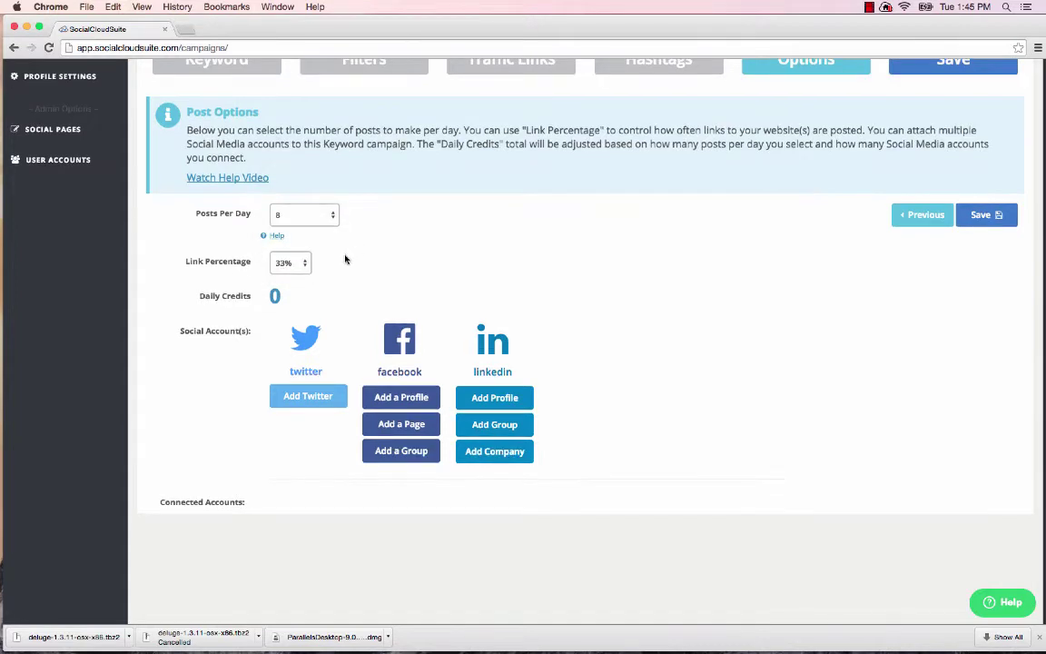
- Set Link Percentage to 25%, correcting an initial choice of 100%
double_click(190, 264)
left_click(303, 264)
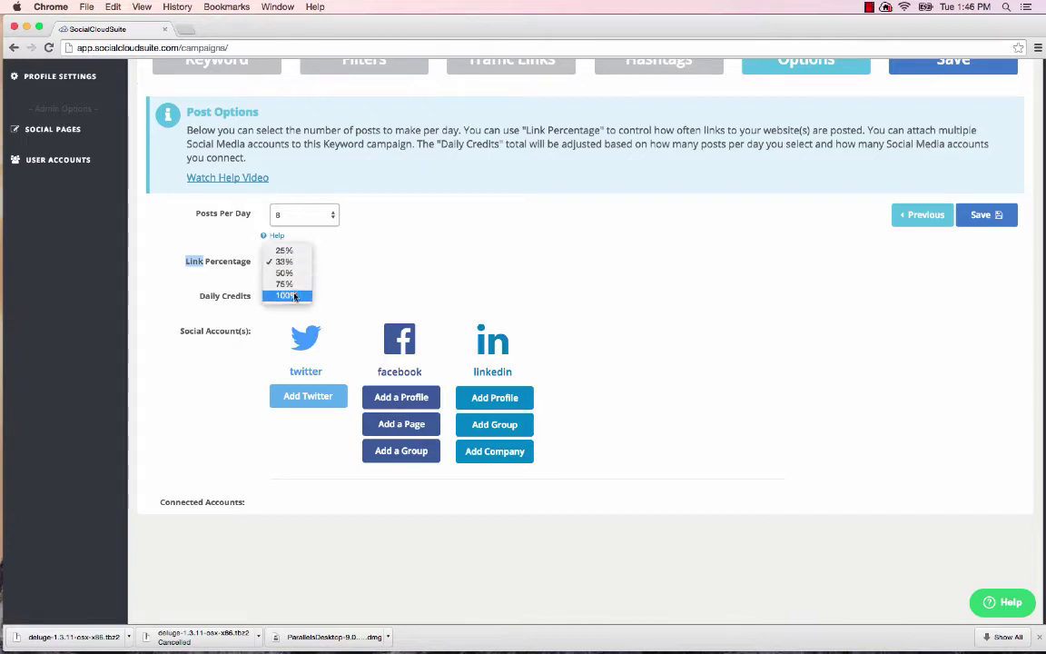
left_click(296, 294)
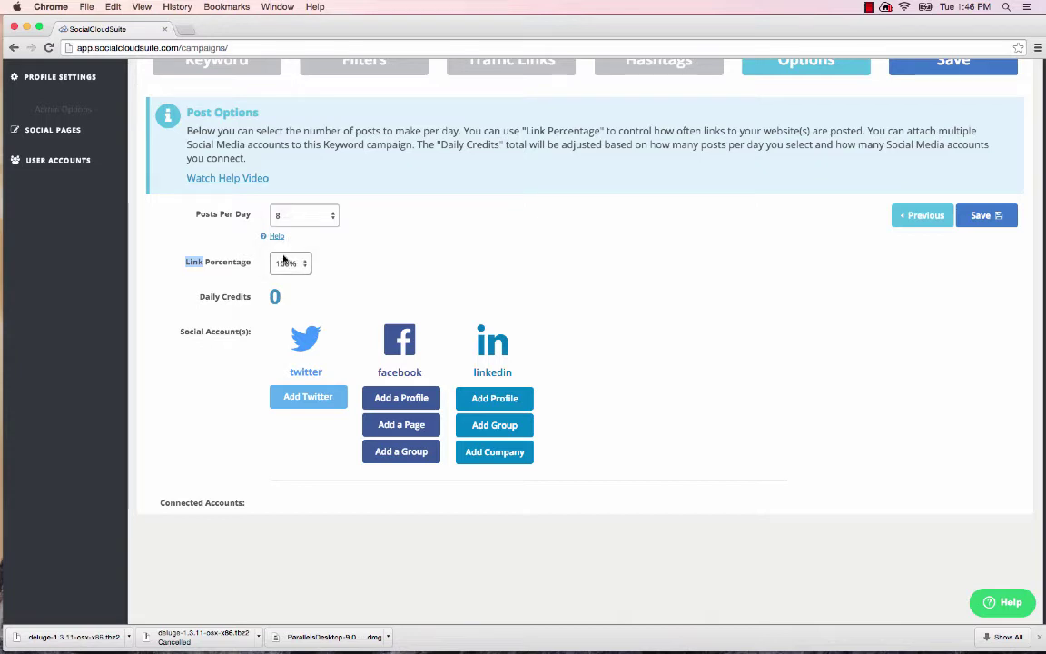
left_click(297, 260)
left_click(289, 218)
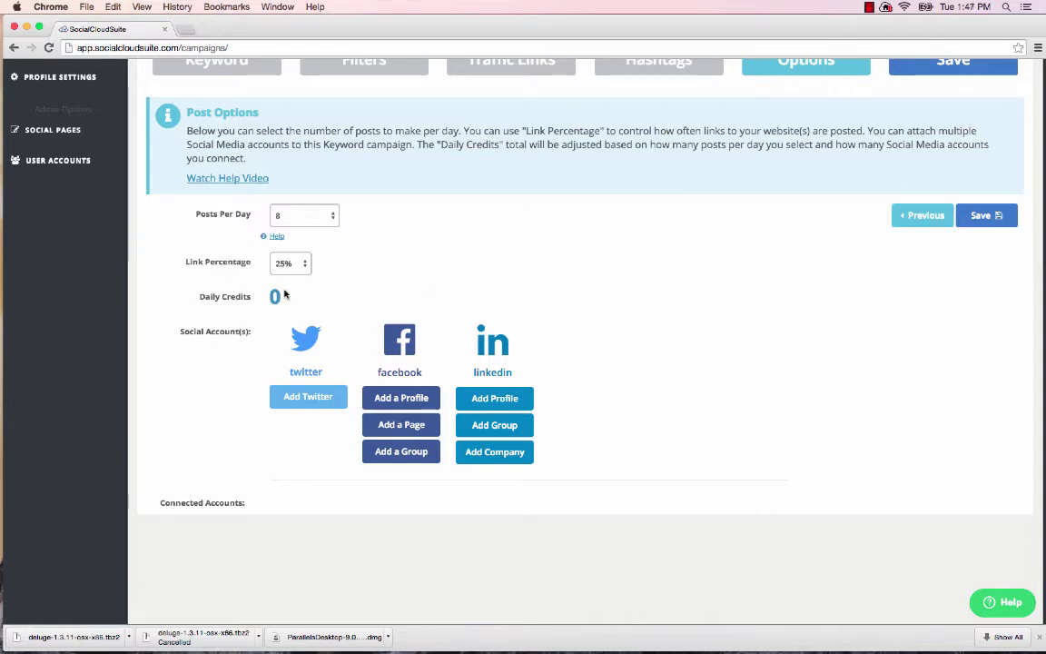
left_click_drag(199, 297, 235, 297)
left_click(381, 219)
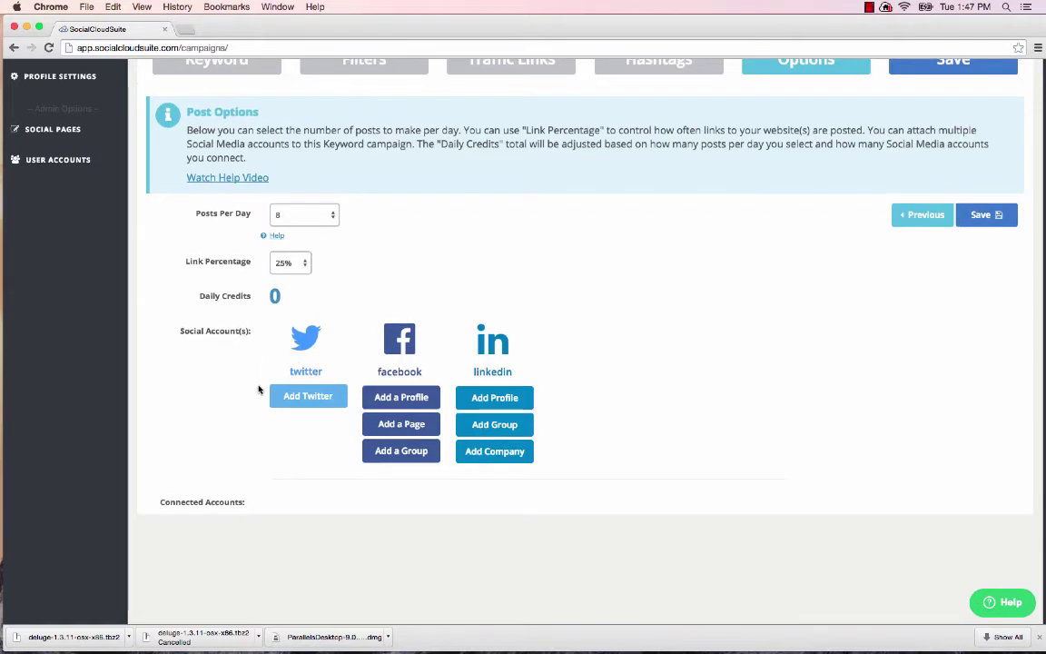
left_click(306, 399)
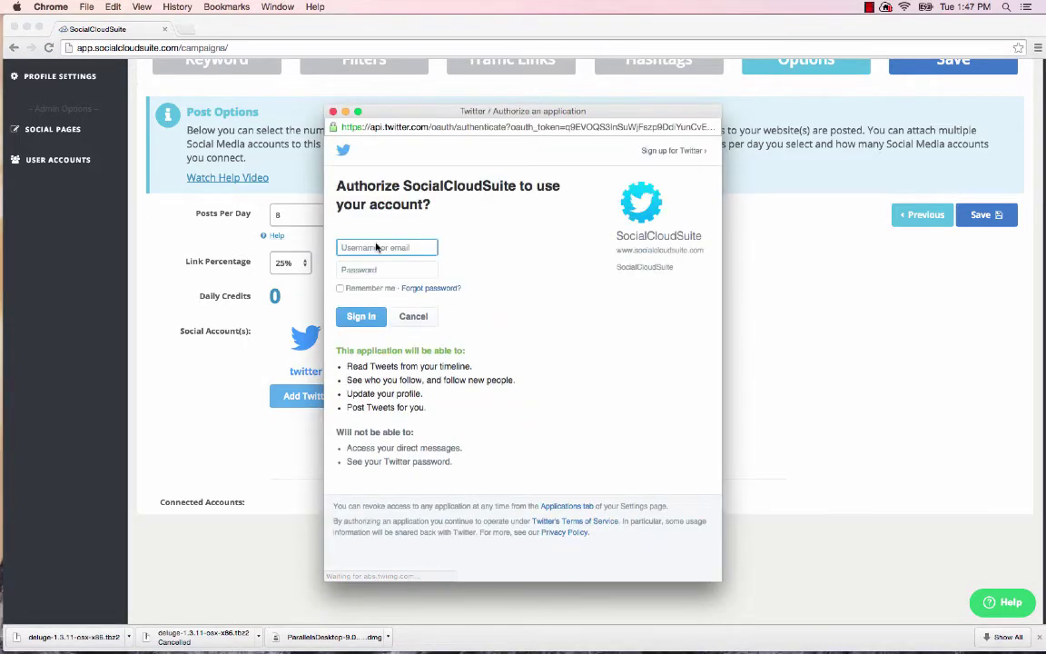
type("paleod")
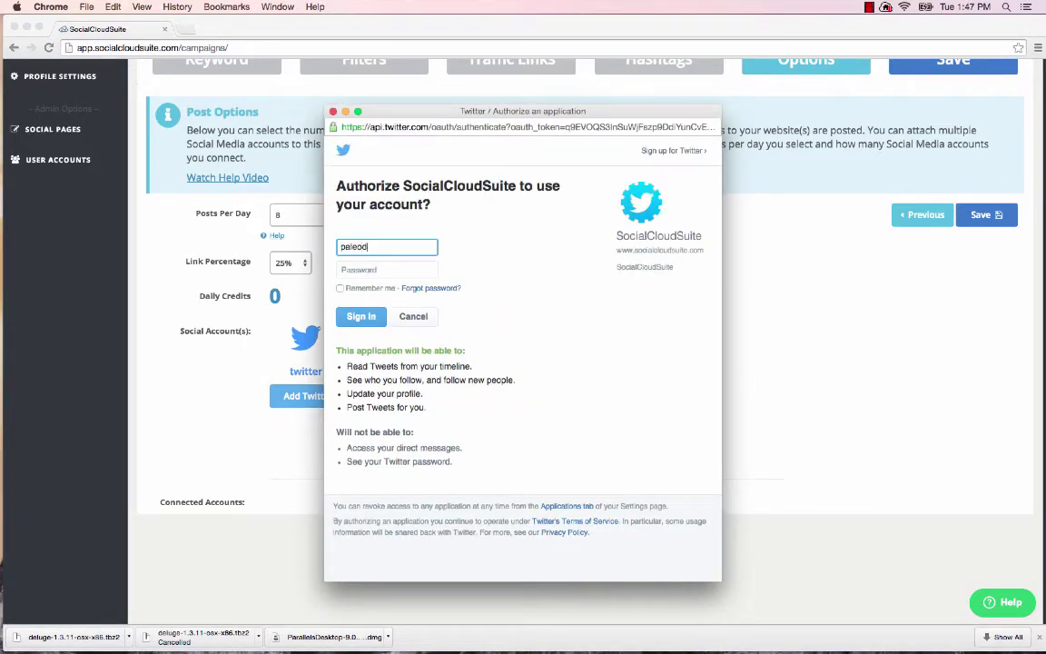
type("ietpro")
type("s")
key("Tab")
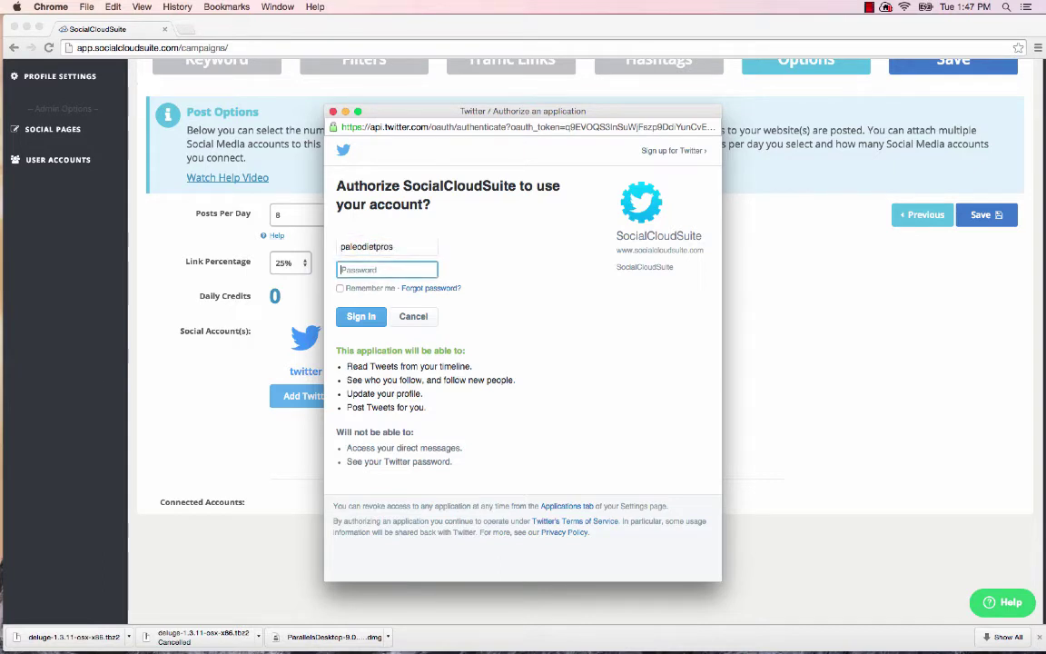
type("paleodie")
left_click(358, 320)
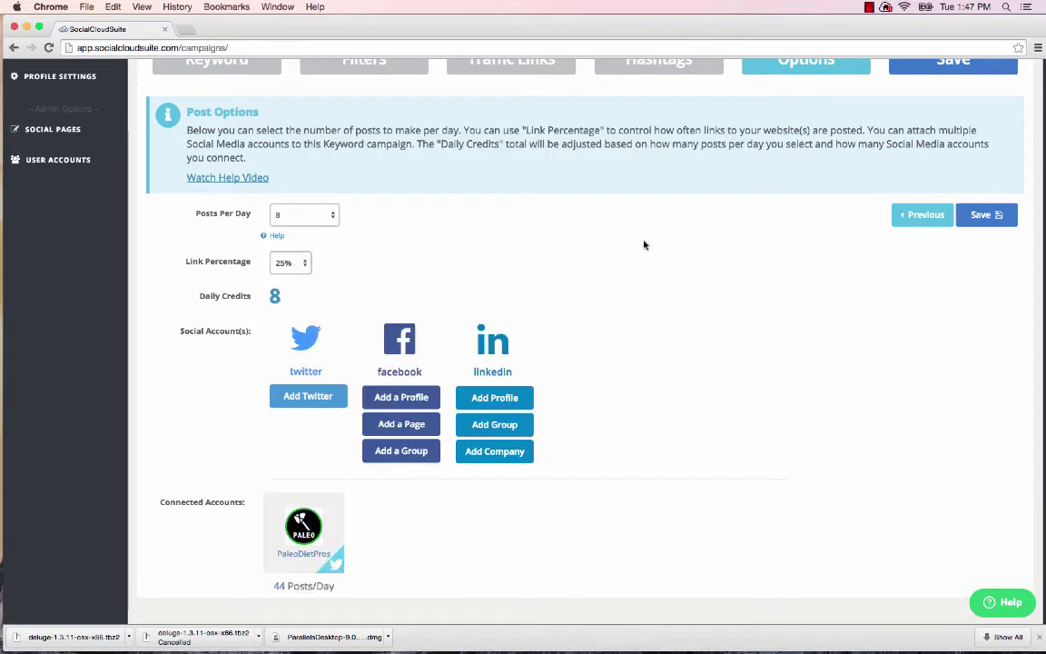
scroll(400, 498, "down", 1)
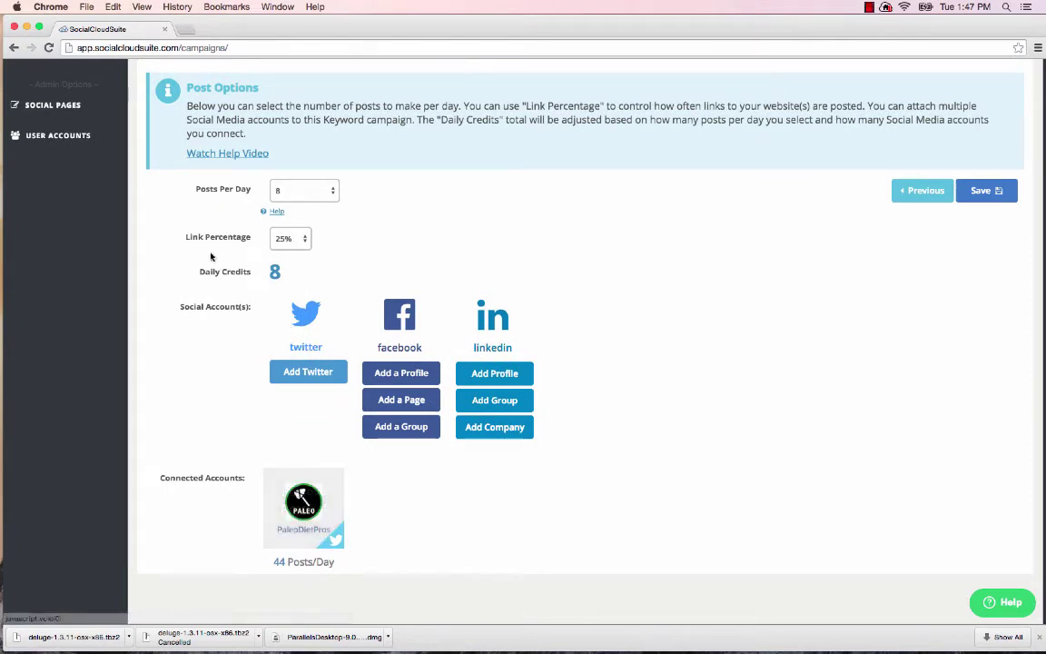
left_click_drag(216, 271, 286, 273)
scroll(286, 272, "down", 1)
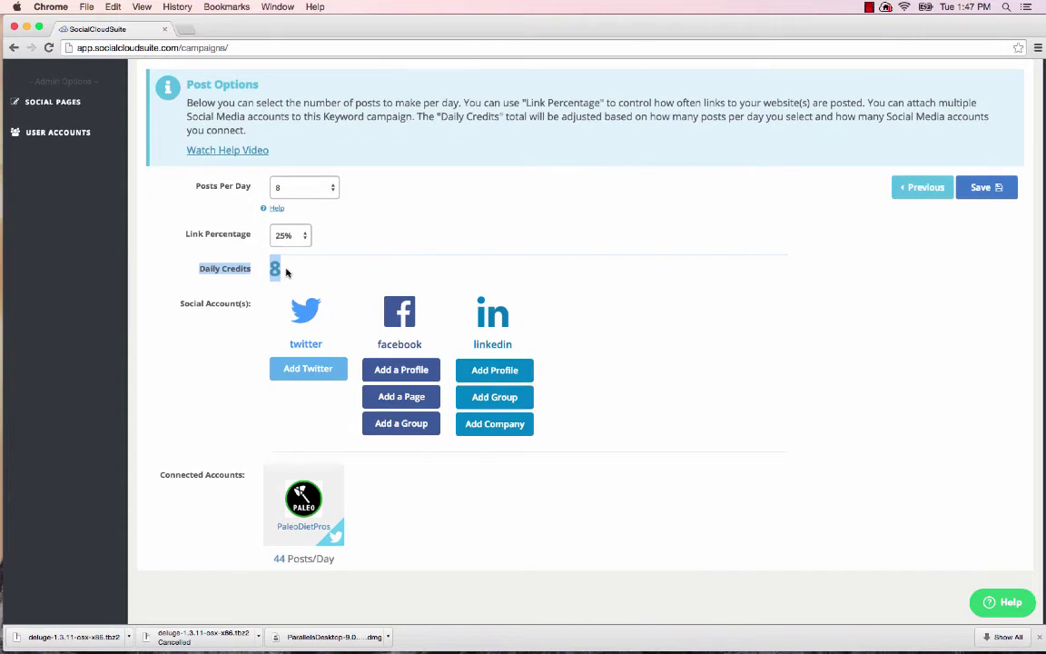
- Change Posts Per Day from 8 to 4
left_click(286, 270)
mouse_move(303, 507)
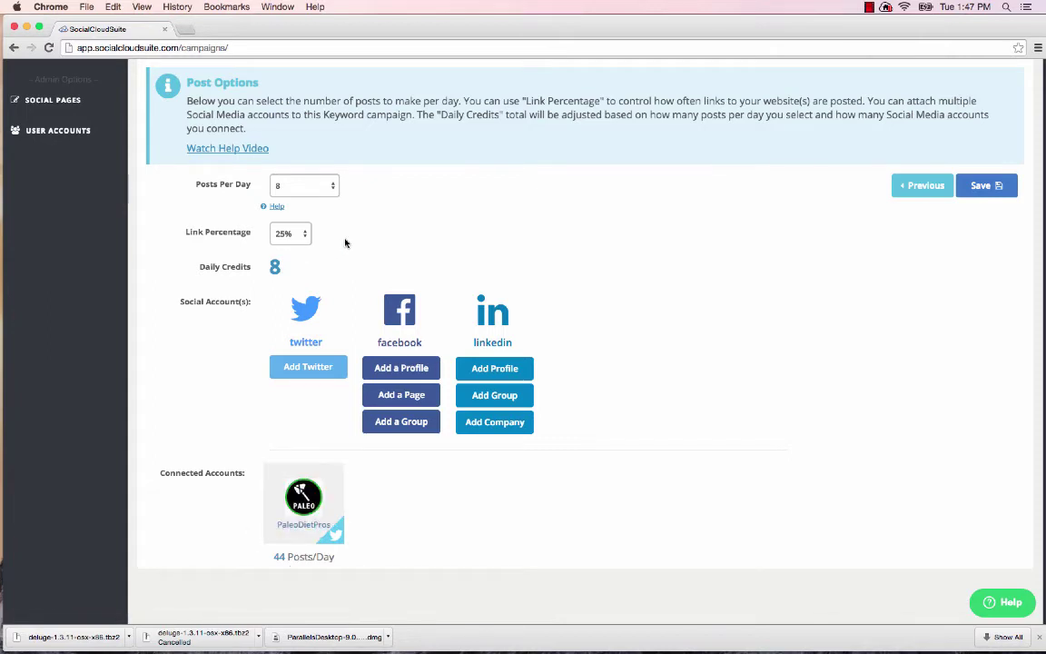
left_click(327, 189)
left_click(330, 173)
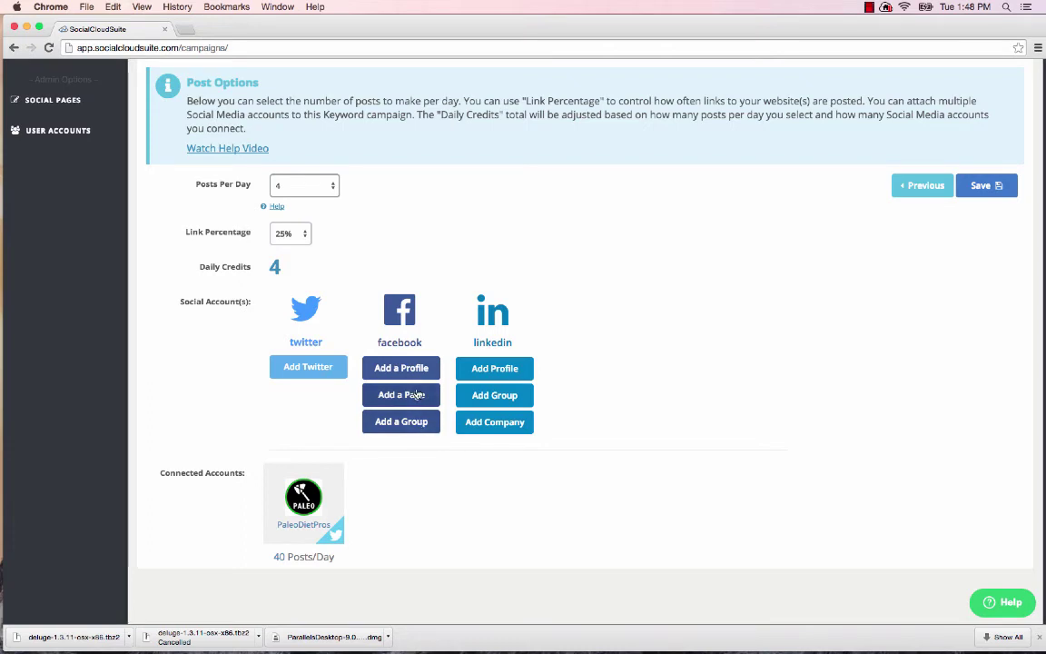
- Connect the Paleo Diet Pros Facebook page to the campaign
left_click(407, 400)
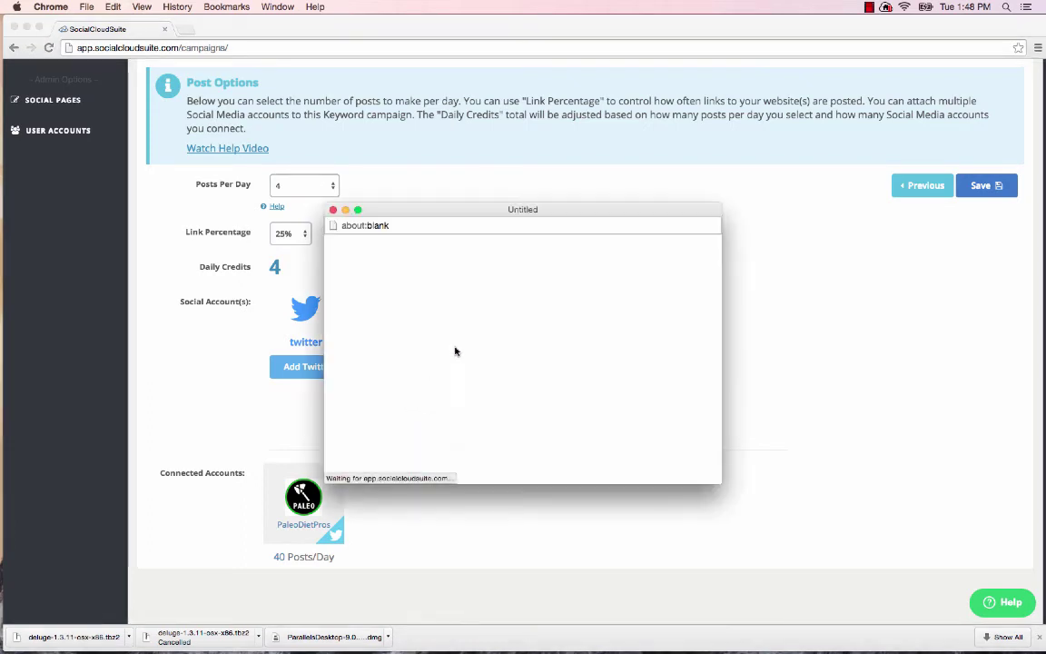
left_click(473, 341)
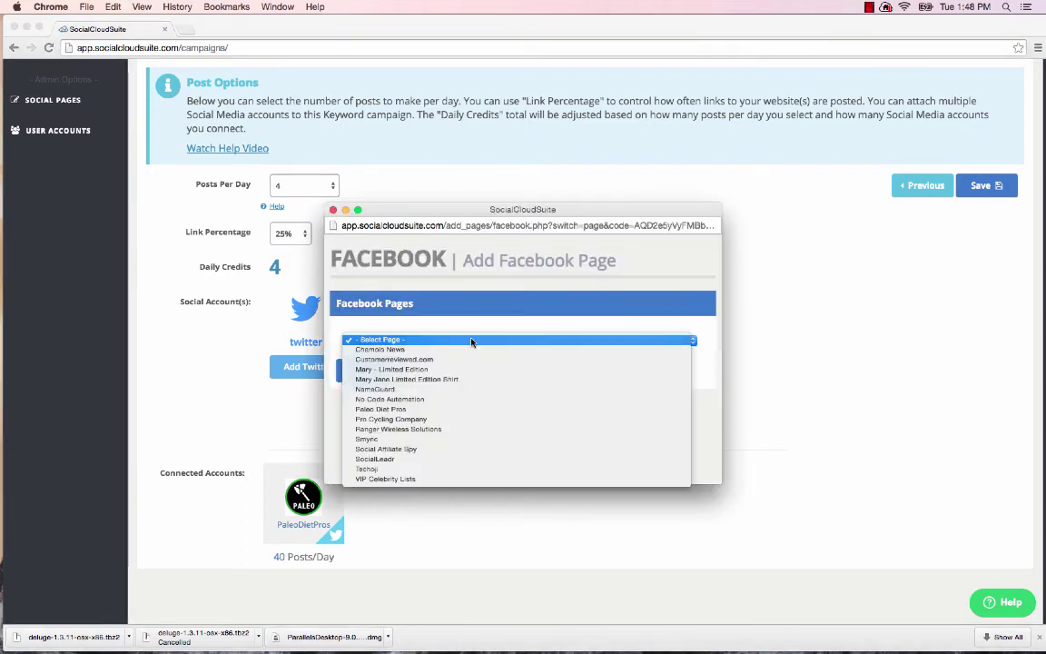
left_click(456, 415)
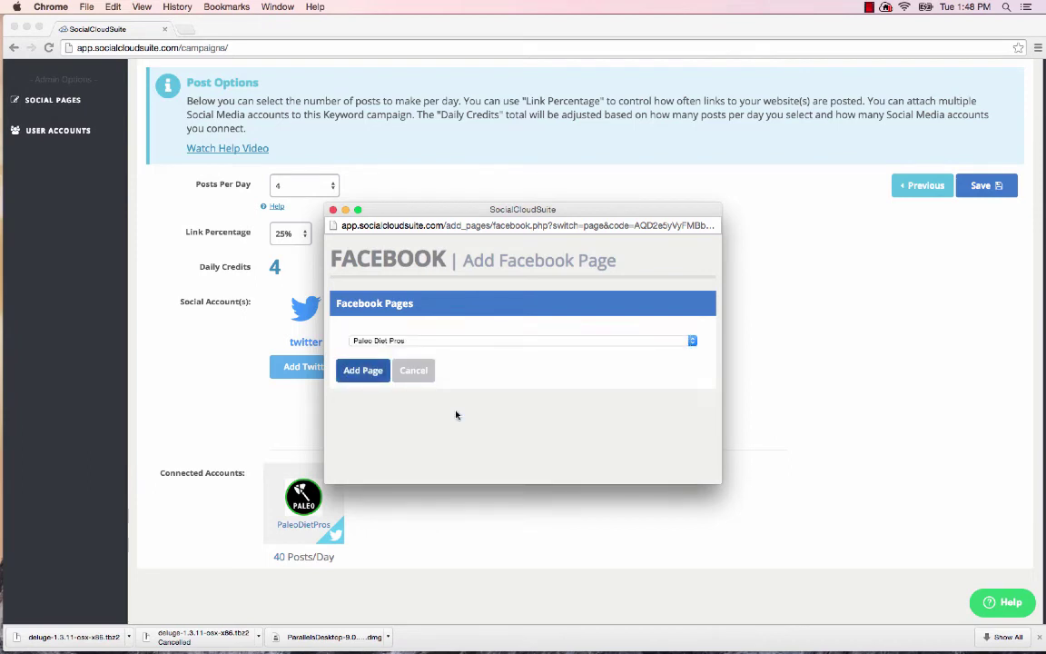
left_click(363, 374)
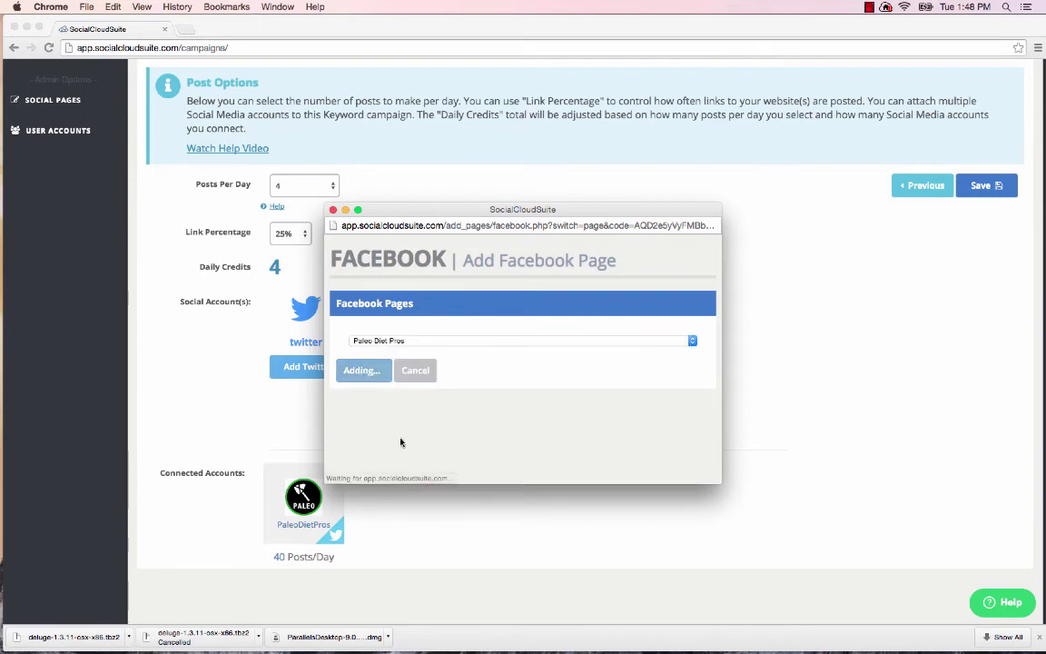
- Connect the Paleo Diet Tips Facebook group to the campaign
scroll(445, 495, "down", 1)
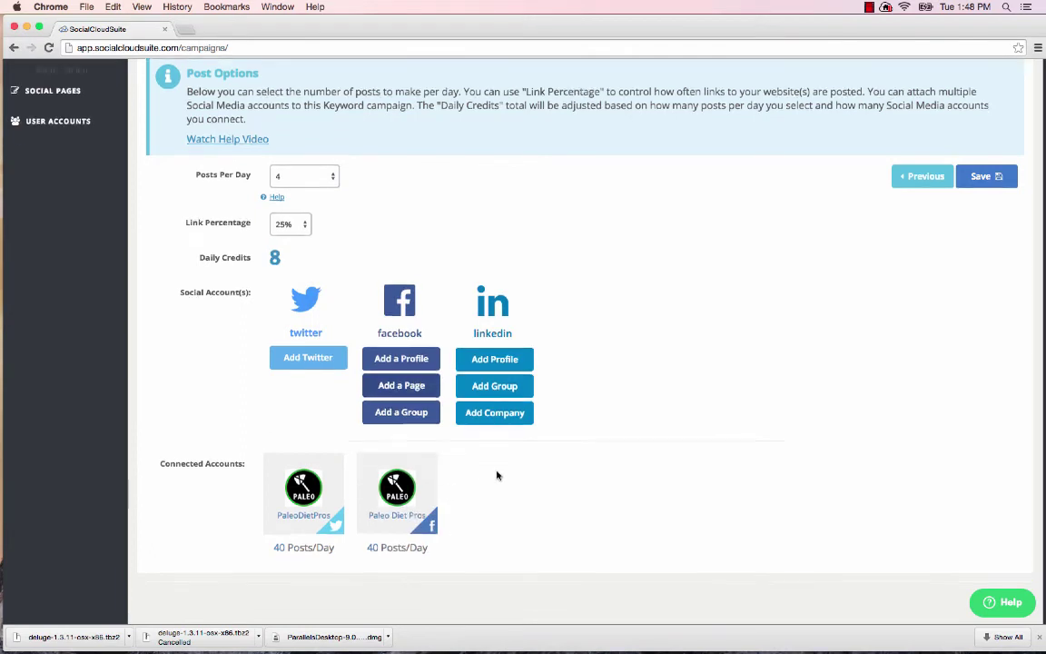
left_click(411, 407)
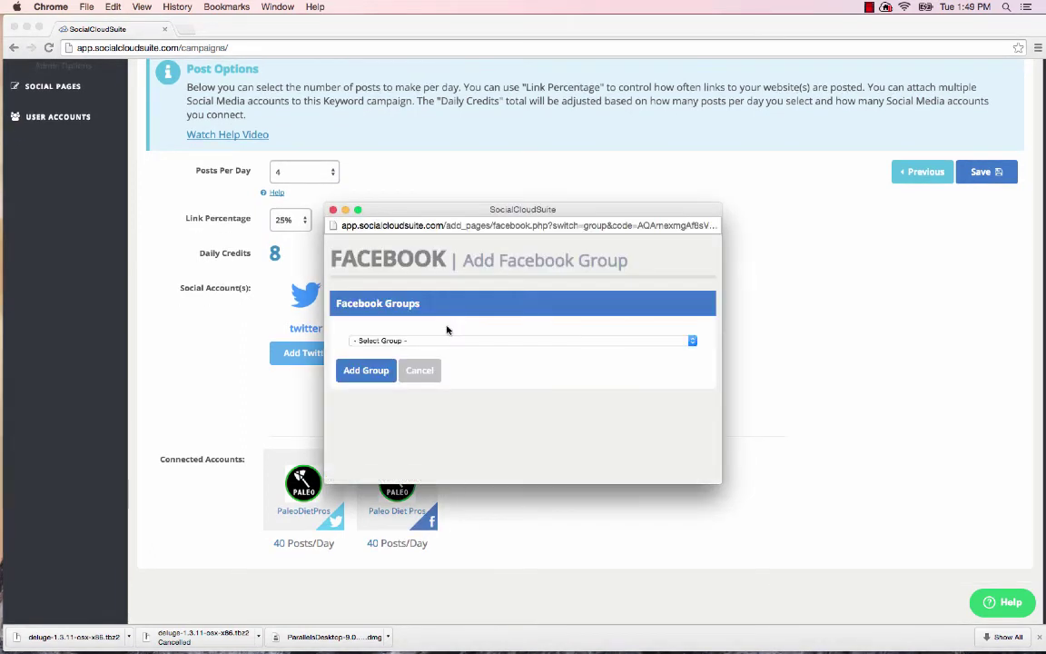
left_click(439, 341)
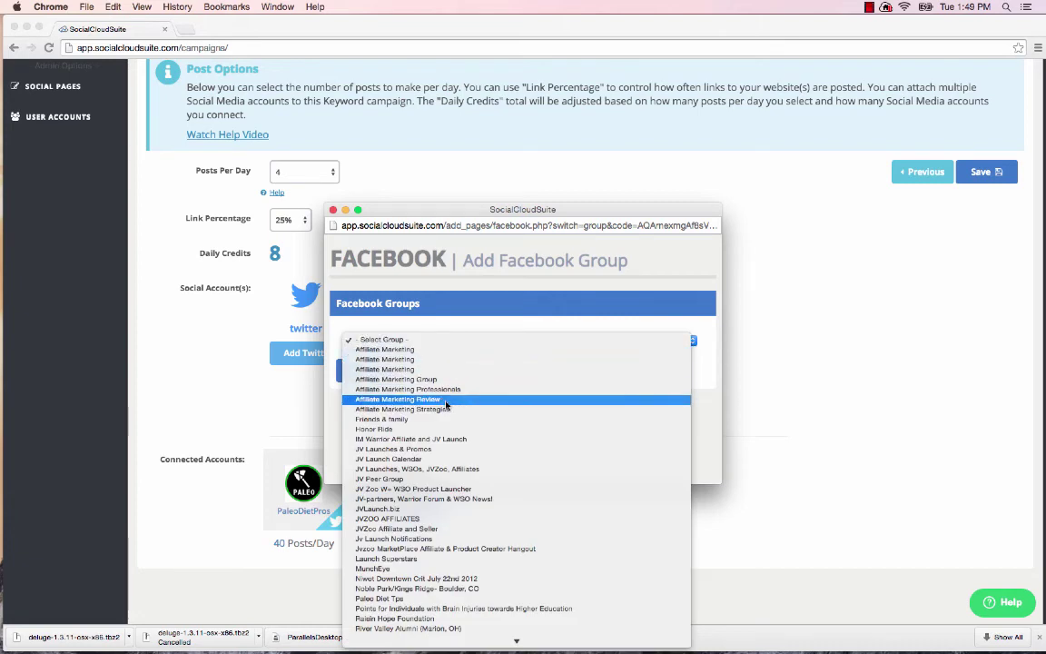
scroll(446, 405, "down", 3)
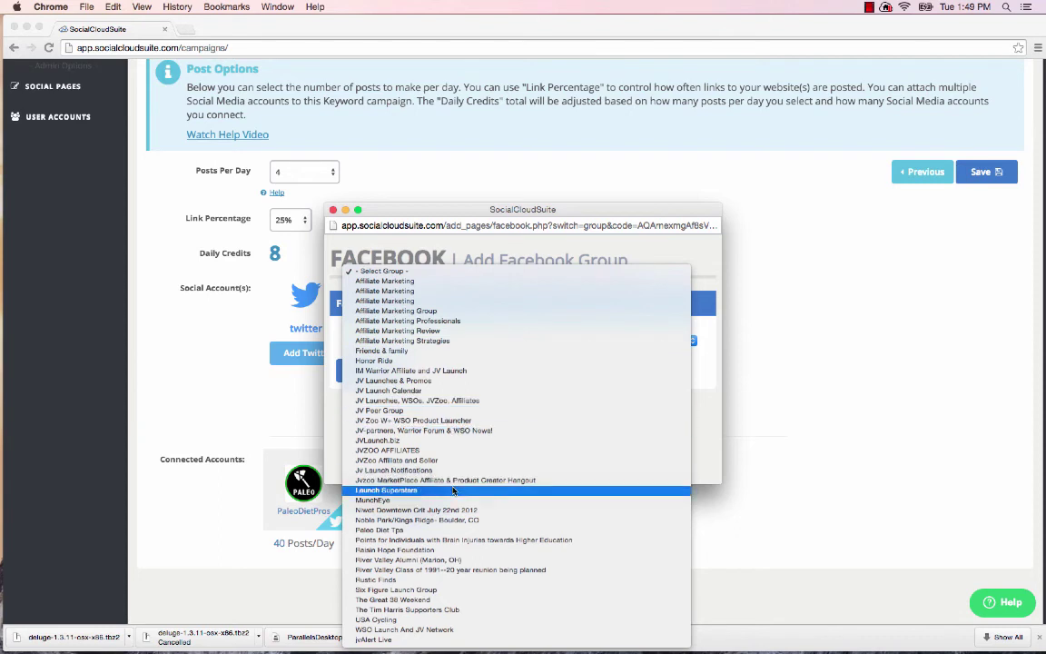
left_click(423, 530)
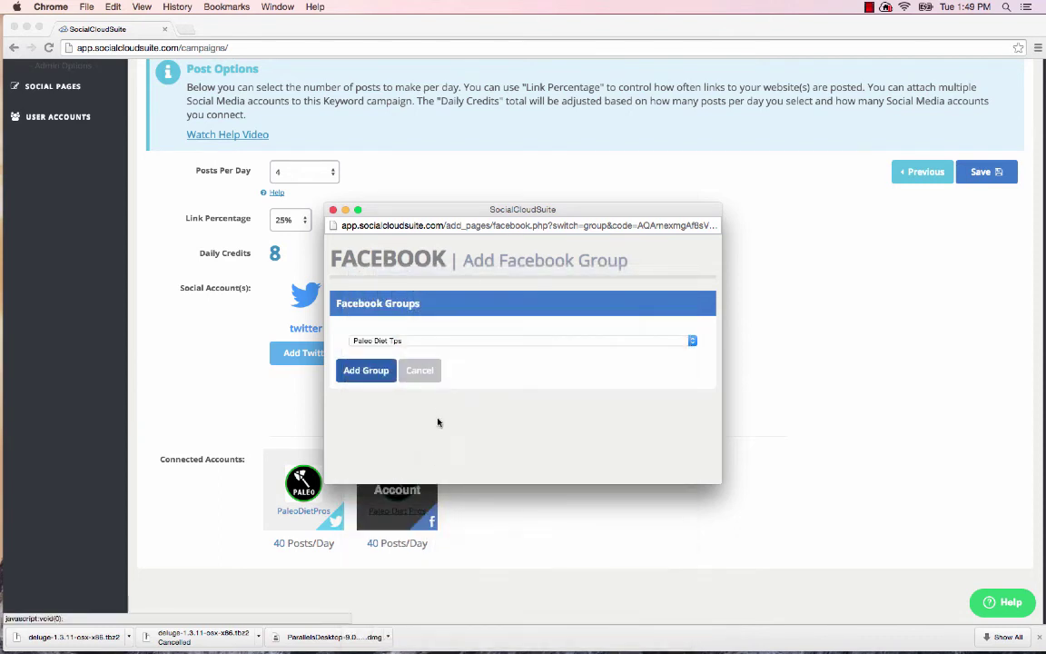
mouse_move(397, 491)
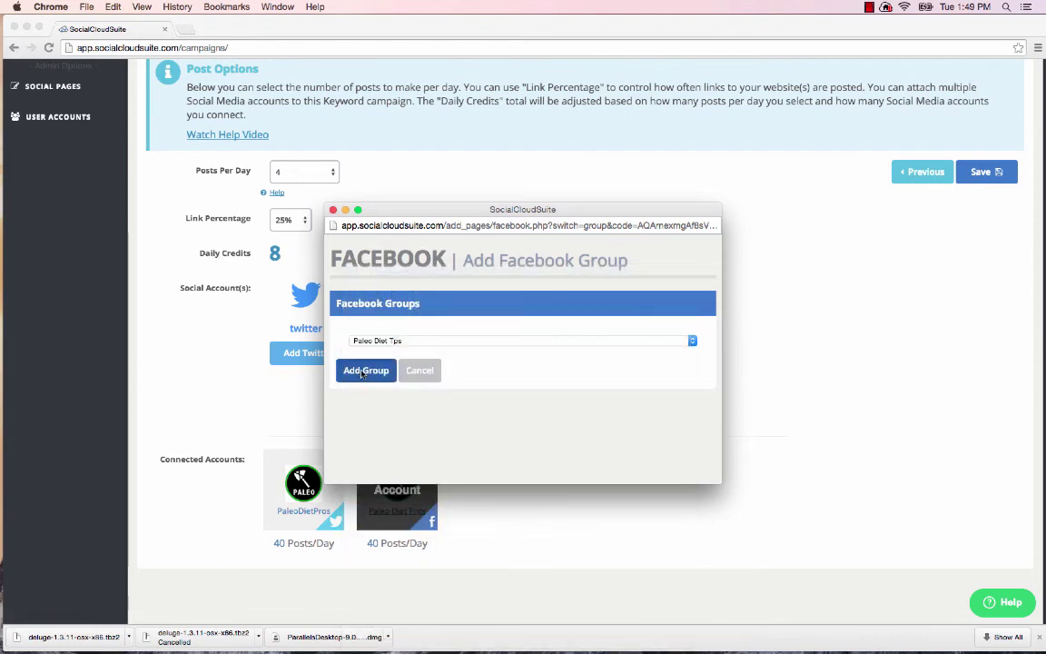
left_click(364, 371)
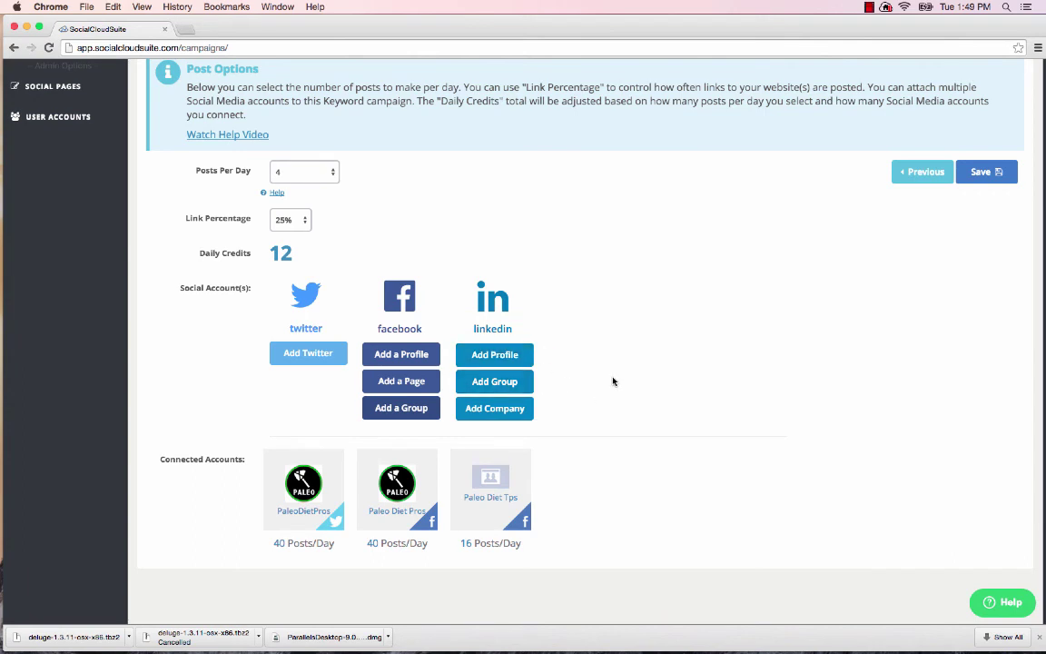
- Save the Options step settings, returning to the members dashboard
scroll(744, 411, "up", 3)
scroll(745, 411, "down", 2)
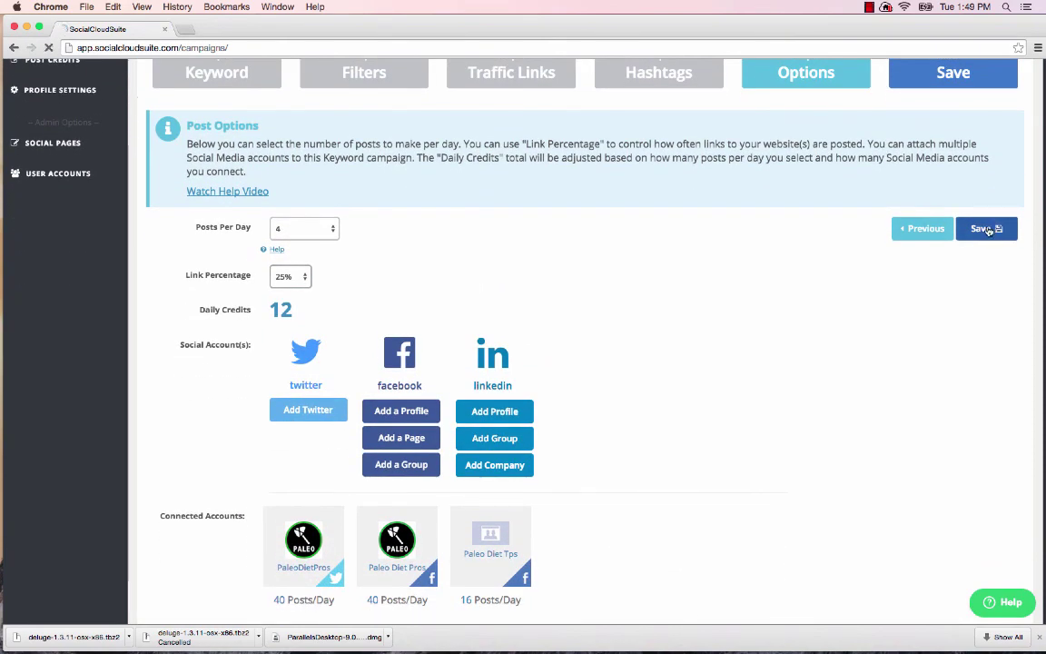
left_click(992, 229)
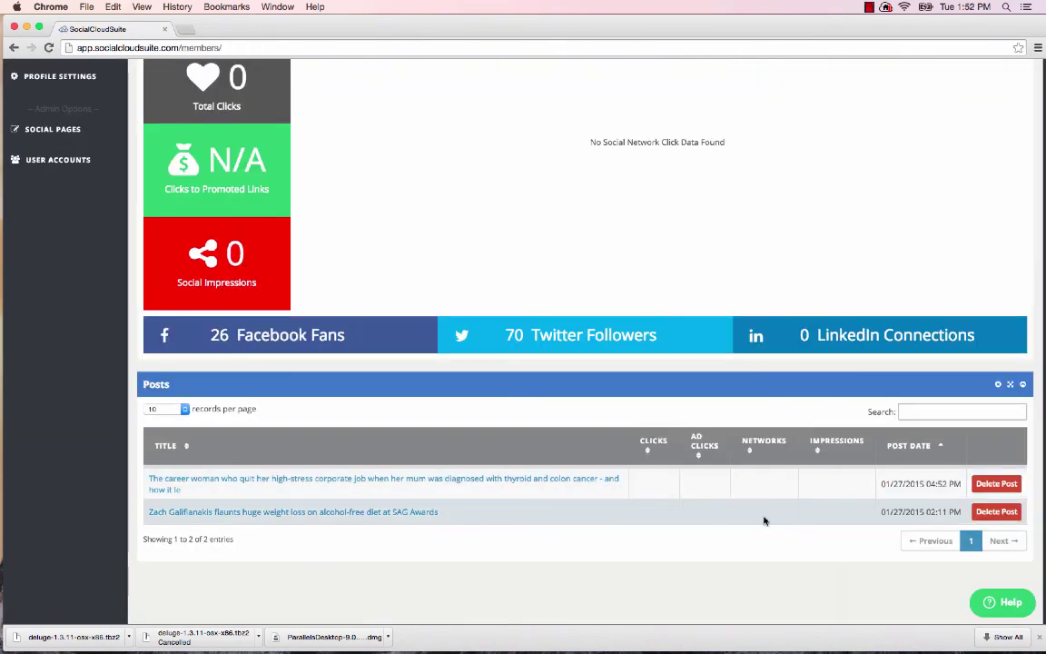